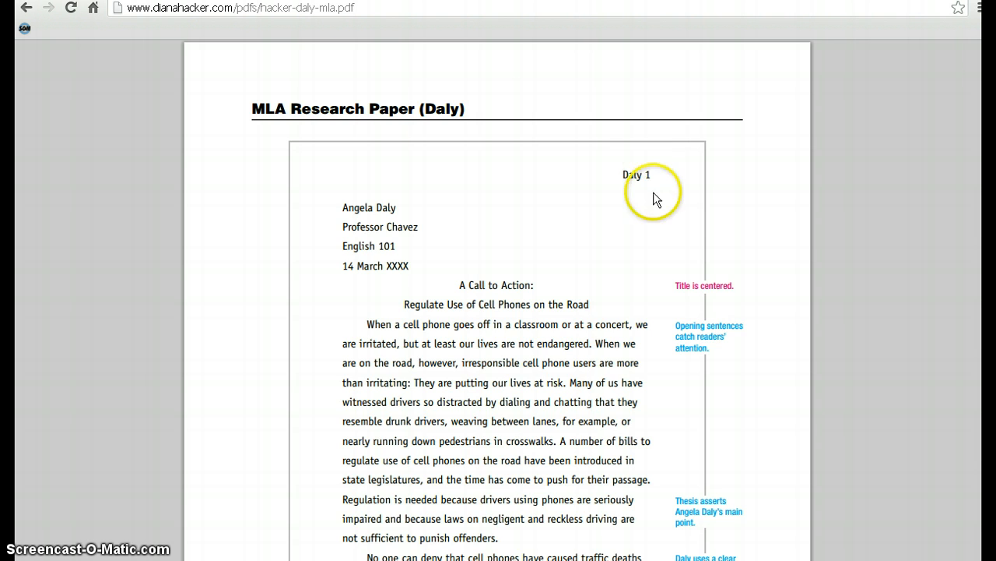
# - Compare the page headers on the first two pages of the MLA sample paper, and switch to the Word document
pyautogui.scroll(-10, 652, 206)
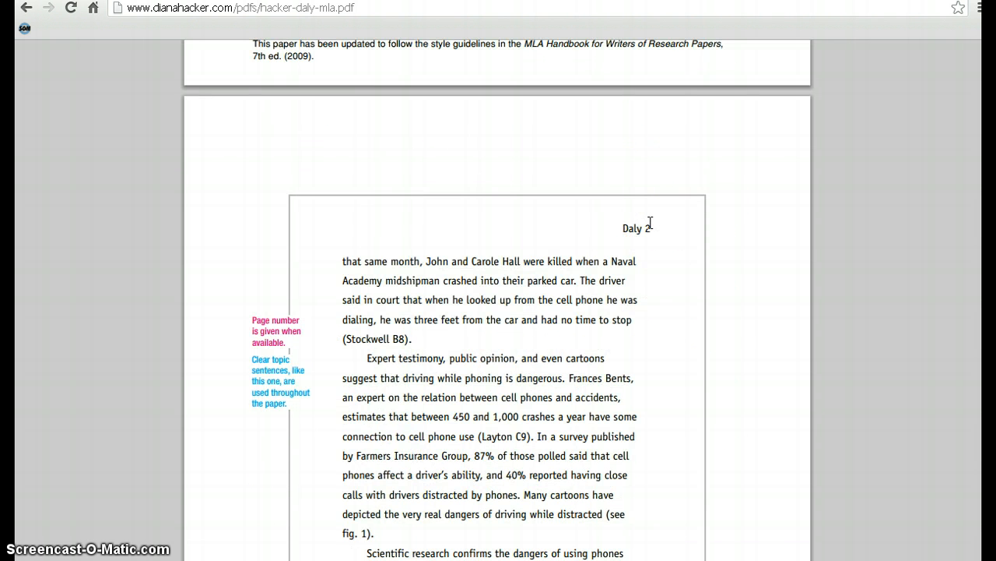
pyautogui.scroll(10, 652, 228)
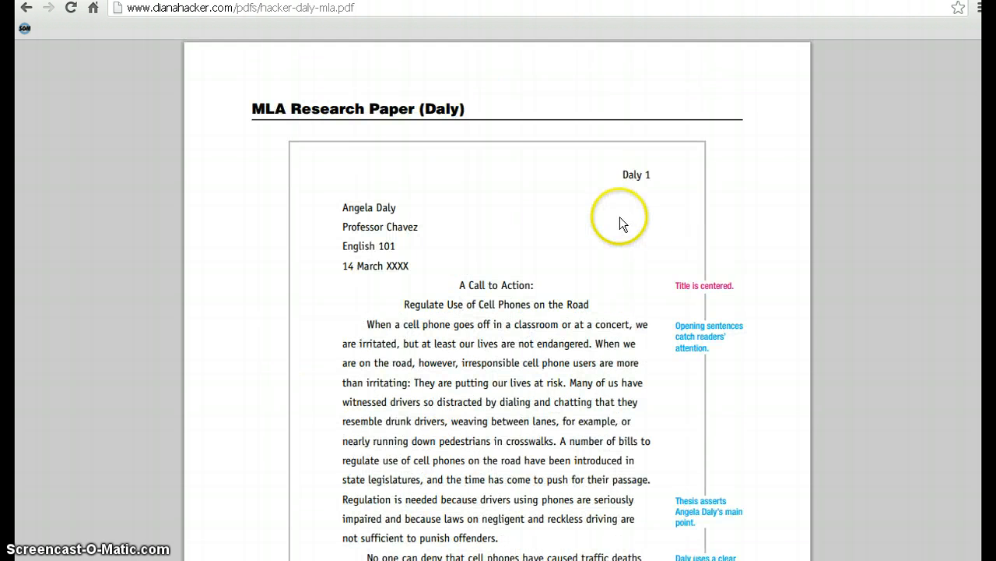
pyautogui.click(430, 559)
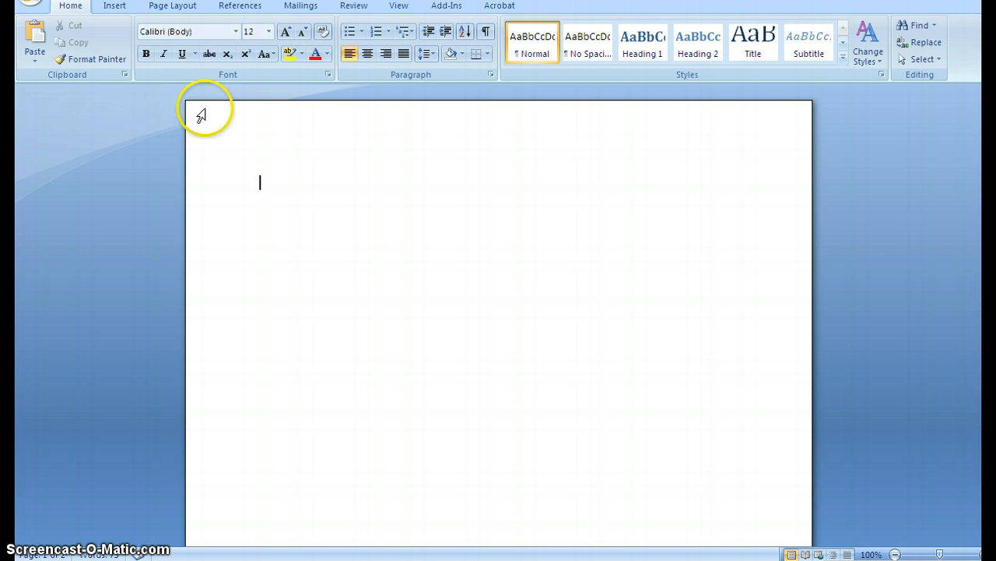
# - Insert a Plain Number 3 page number in the page header, put the author's last name before it, and check the header on both pages
pyautogui.click(114, 6)
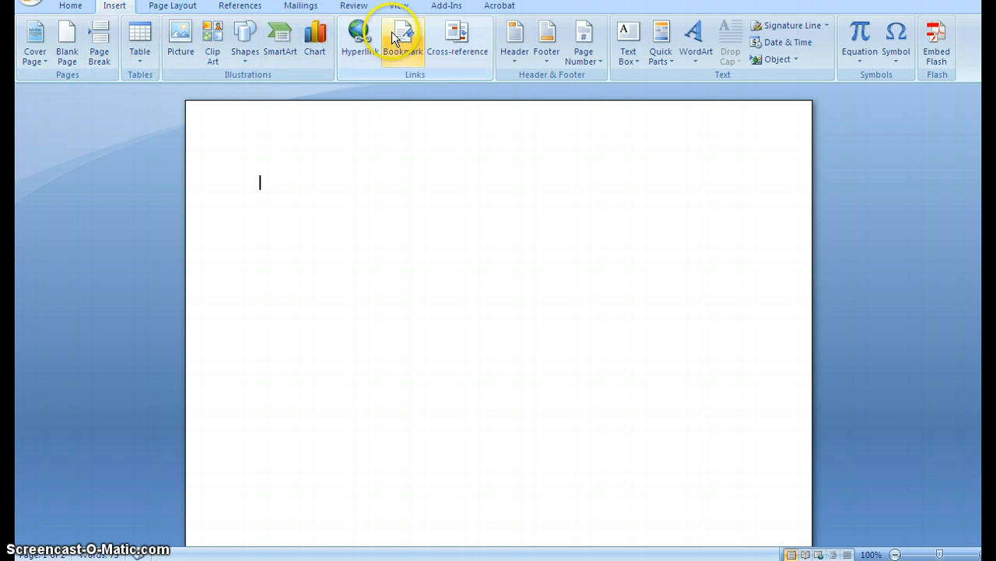
pyautogui.click(589, 44)
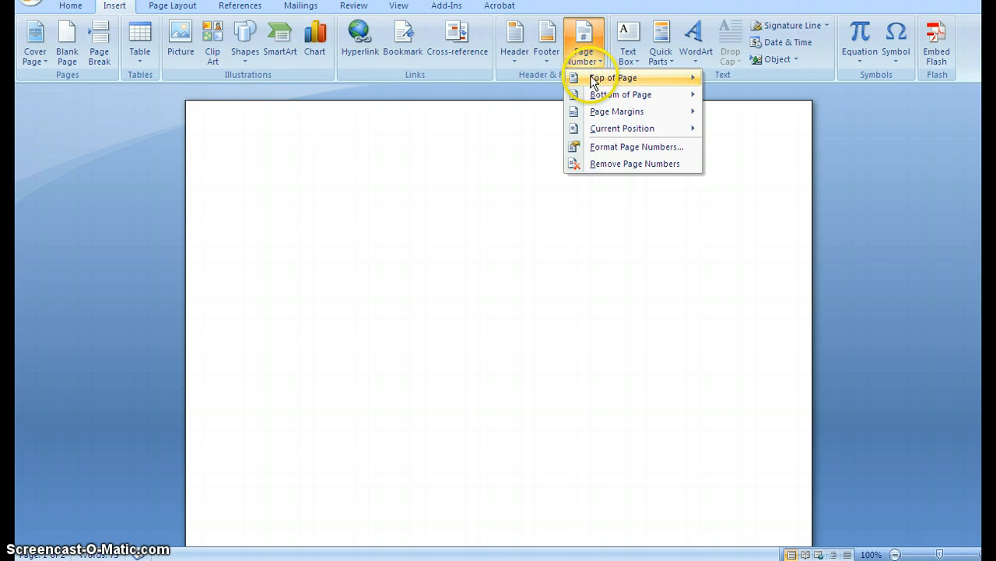
pyautogui.moveTo(594, 81)
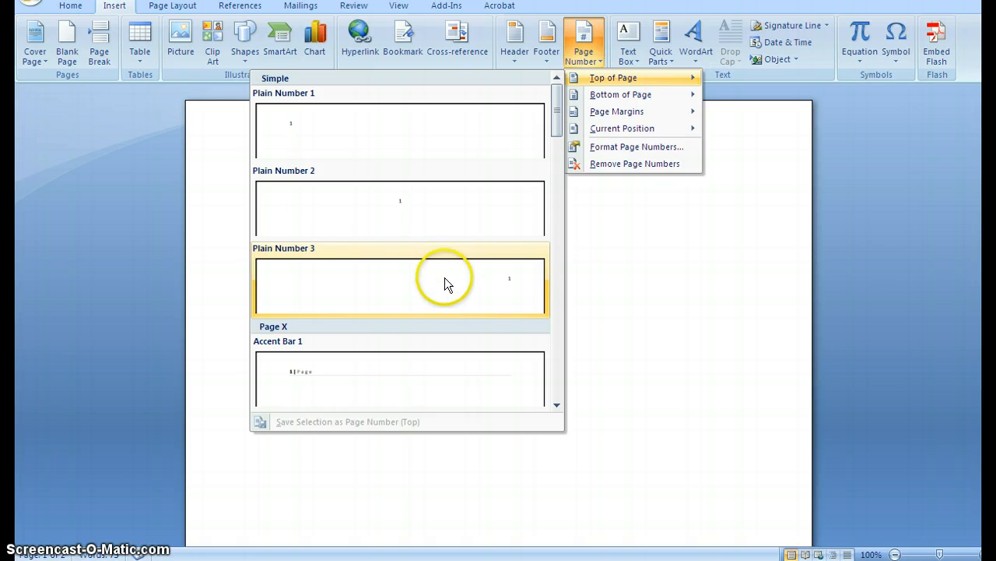
pyautogui.click(445, 281)
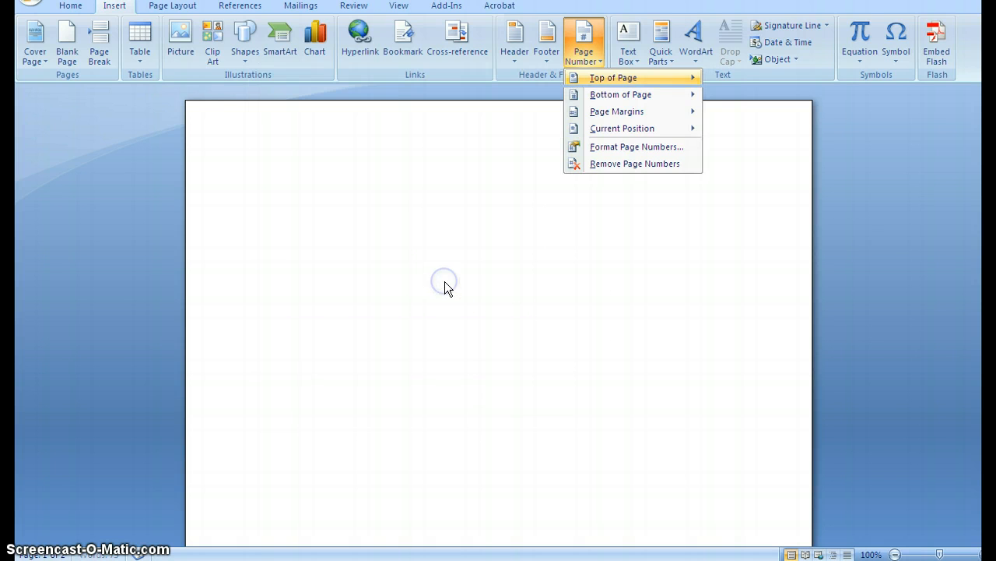
pyautogui.click(729, 146)
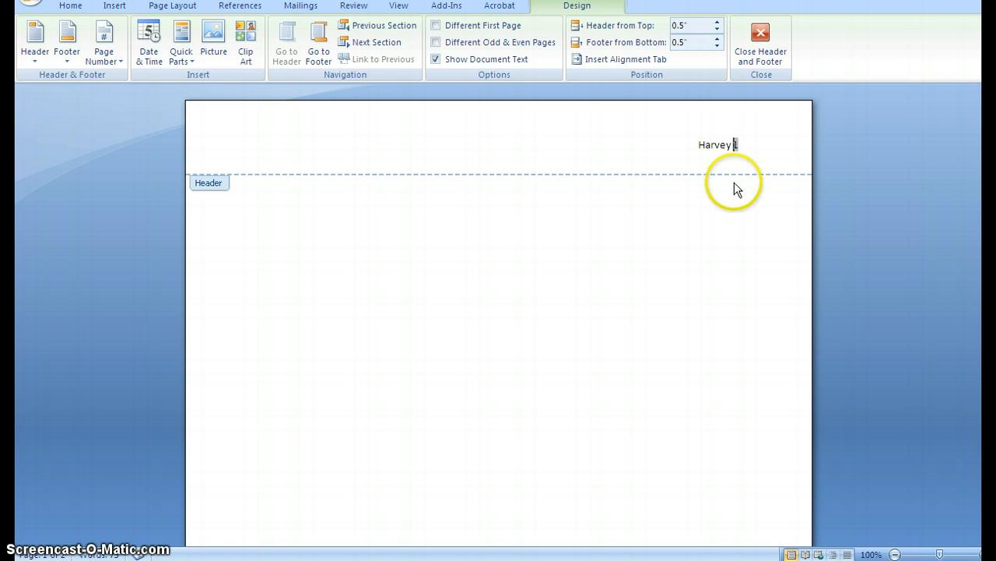
pyautogui.doubleClick(753, 245)
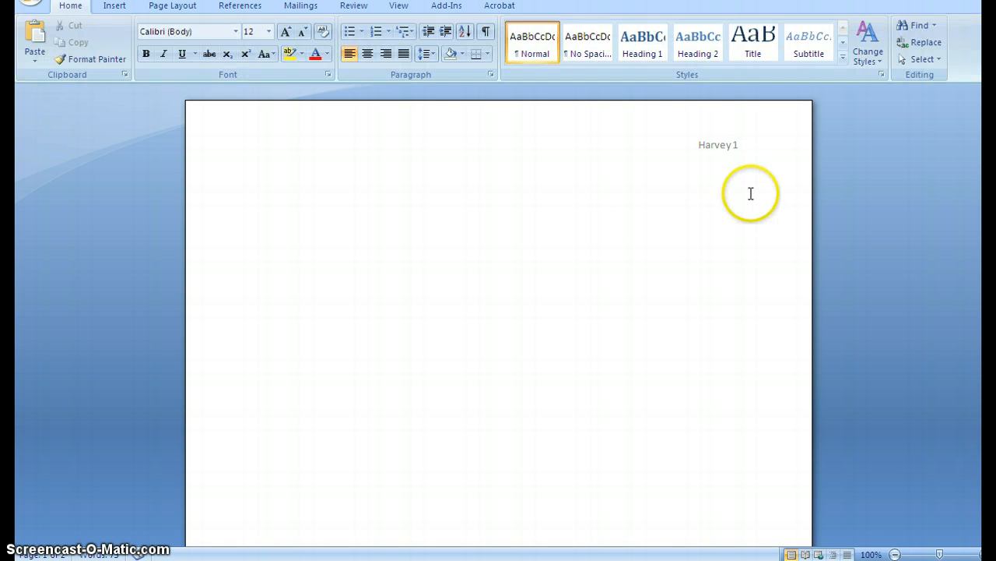
pyautogui.scroll(-10, 740, 177)
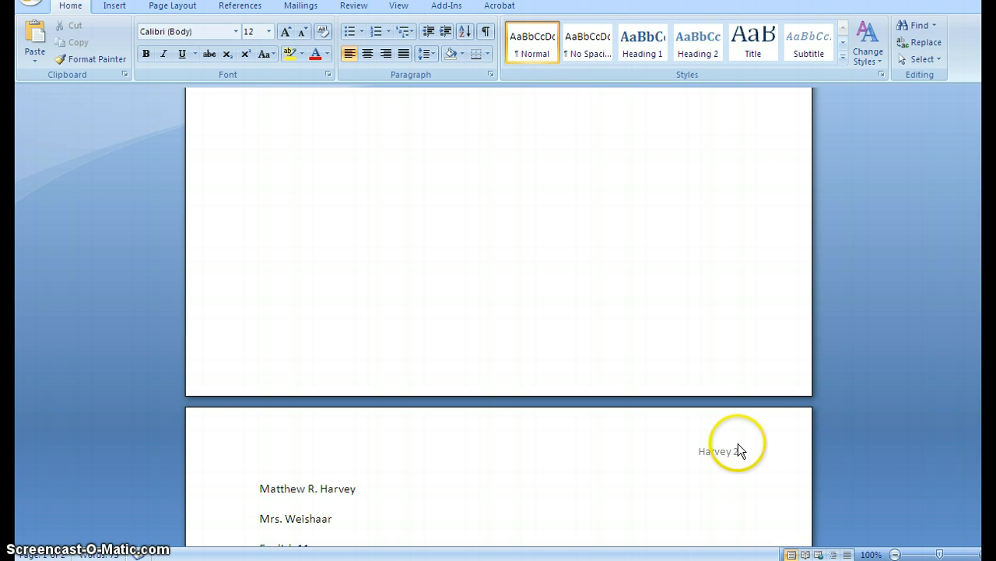
pyautogui.scroll(3, 738, 443)
pyautogui.scroll(3, 737, 401)
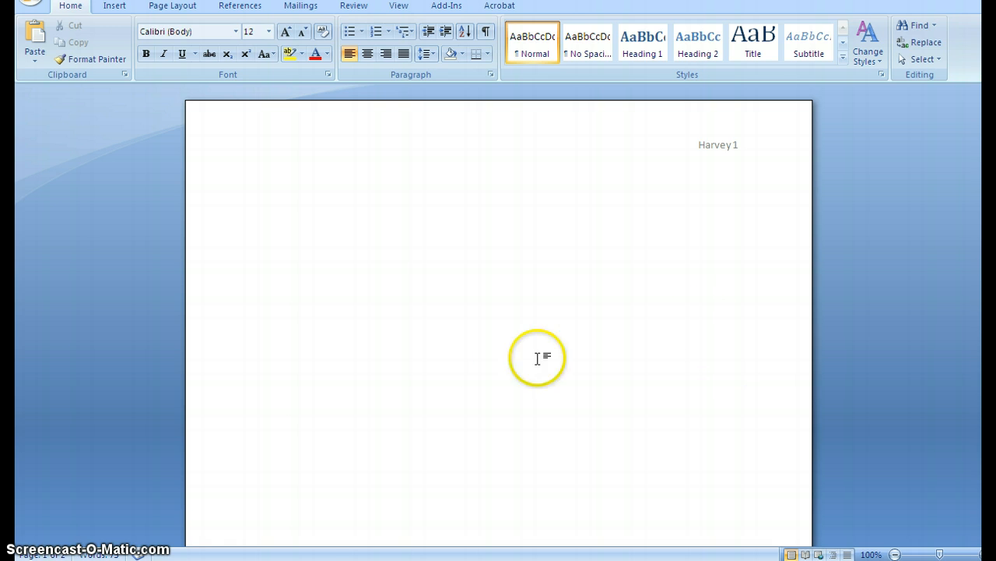
# - Review the layout of the MLA sample paper in the browser, and return to the Word document
pyautogui.click(309, 558)
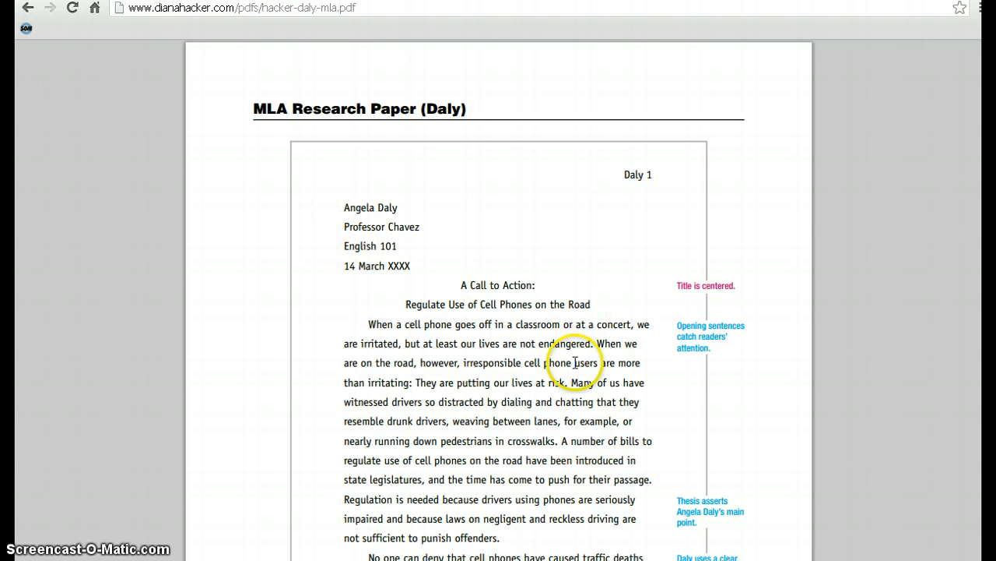
pyautogui.scroll(-15, 576, 358)
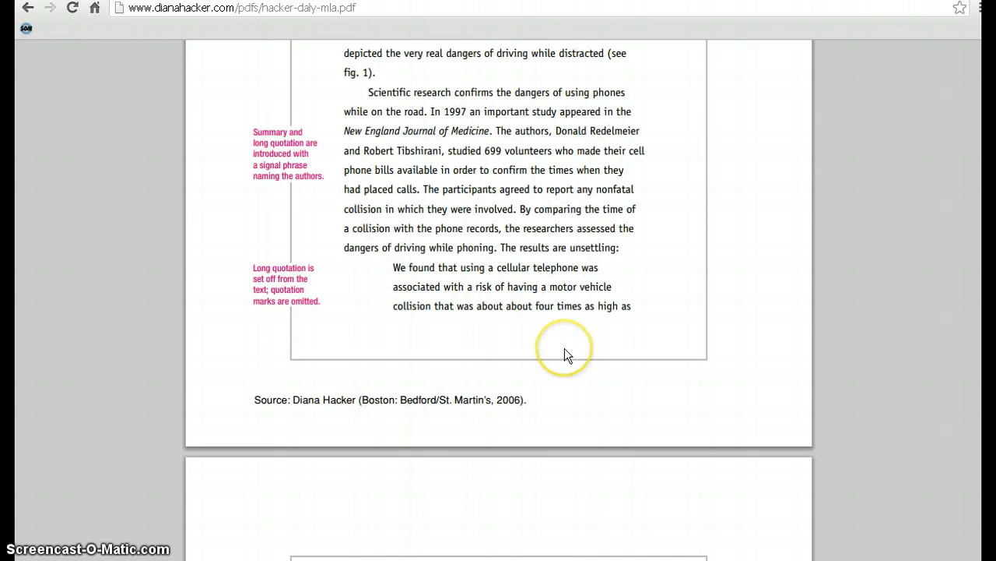
pyautogui.scroll(15, 564, 350)
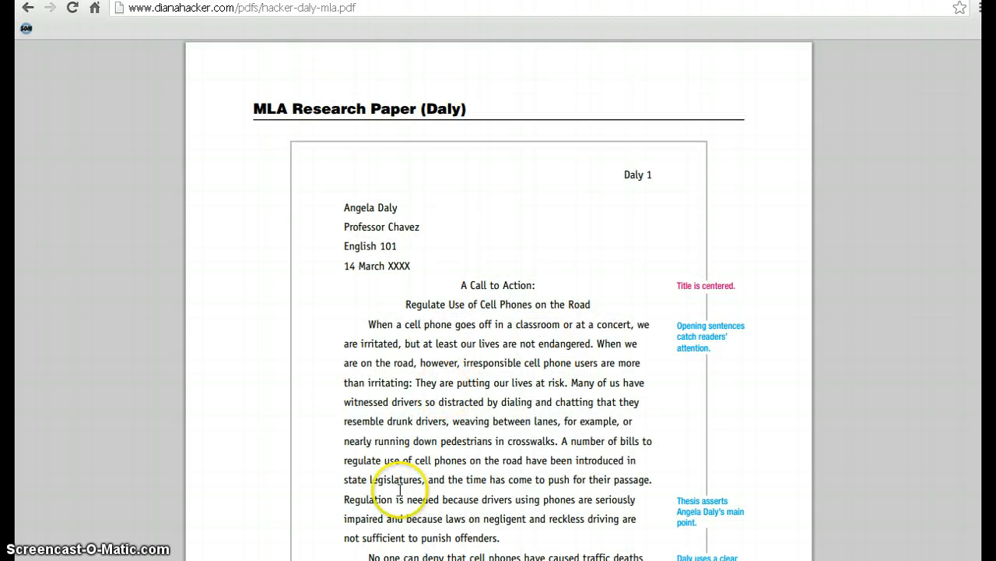
pyautogui.click(382, 559)
# - Remove the blank page before the heading block so that the paper's text starts on page 1
pyautogui.scroll(-10, 420, 380)
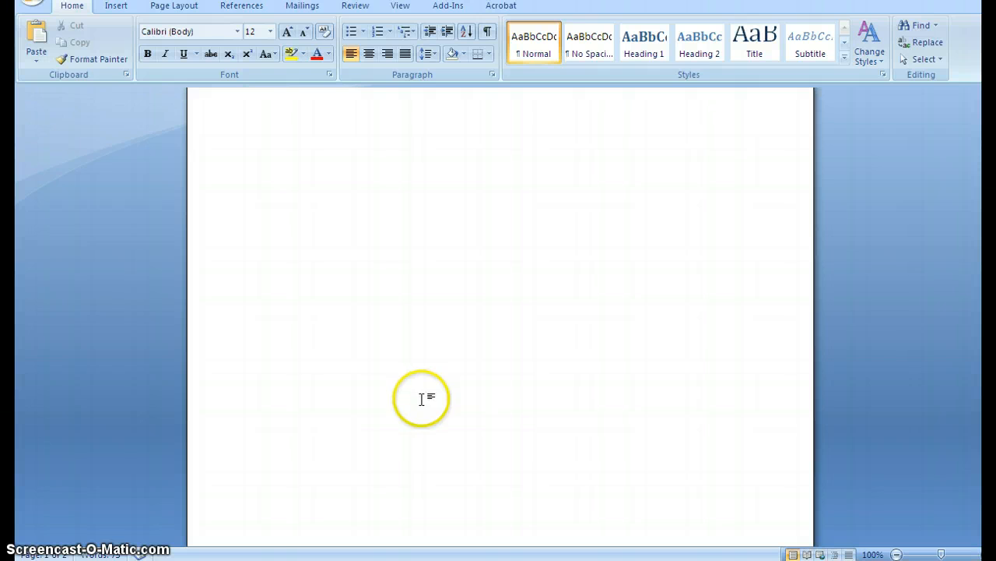
pyautogui.click(256, 485)
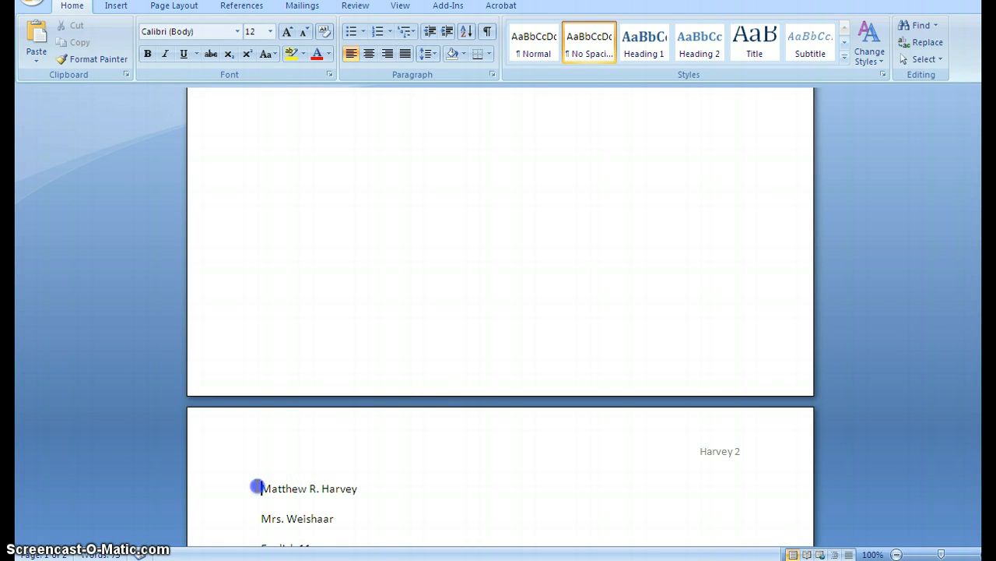
pyautogui.press('BackSpace')
pyautogui.press('BackSpace')
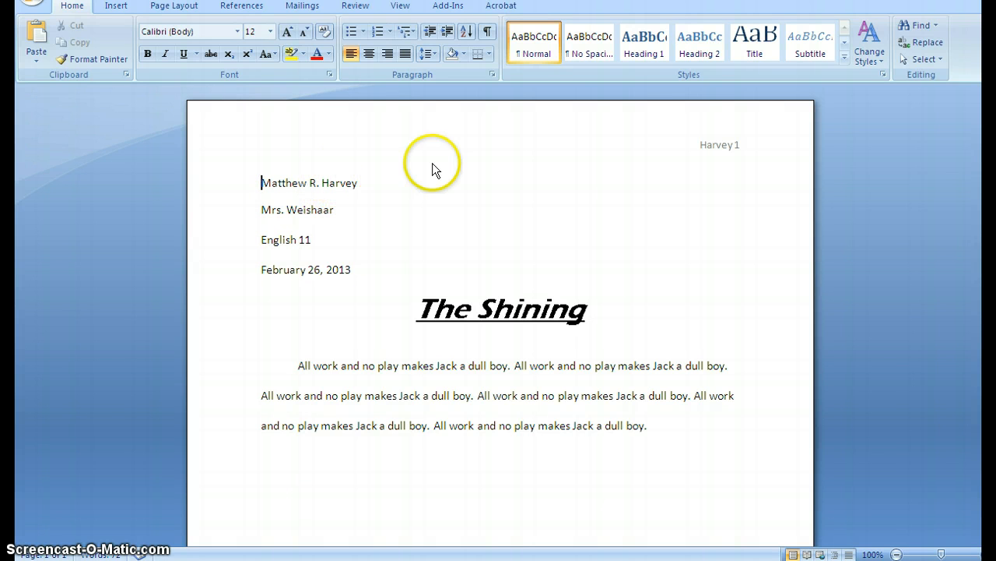
# - Apply the No Spacing style to the author's name line and add a blank line below it
pyautogui.click(580, 50)
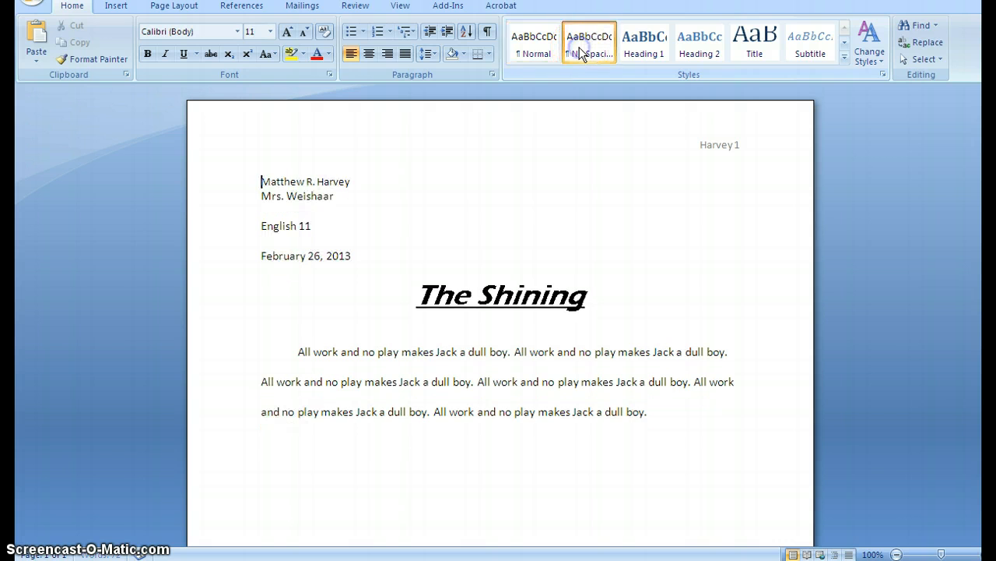
pyautogui.click(361, 180)
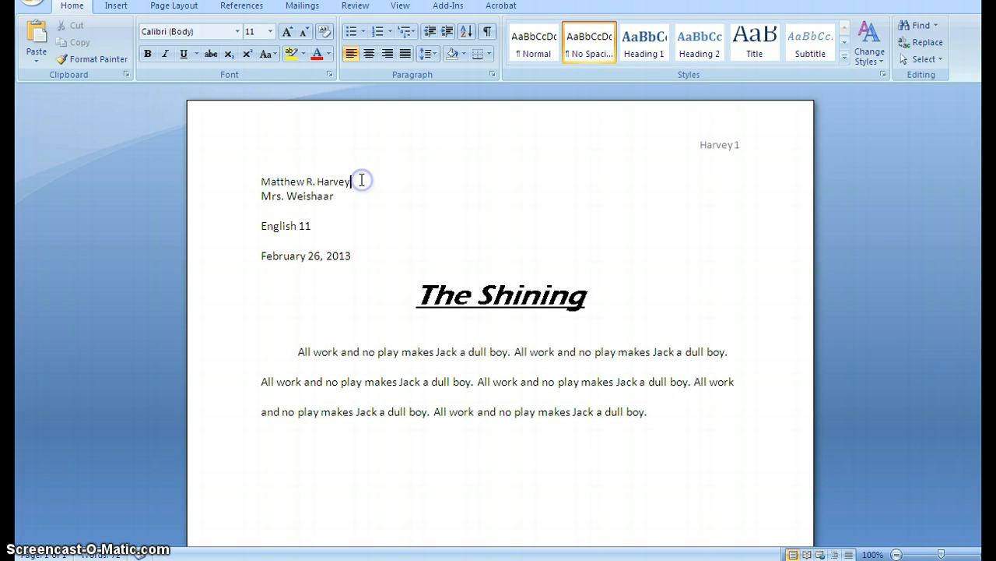
pyautogui.press('Return')
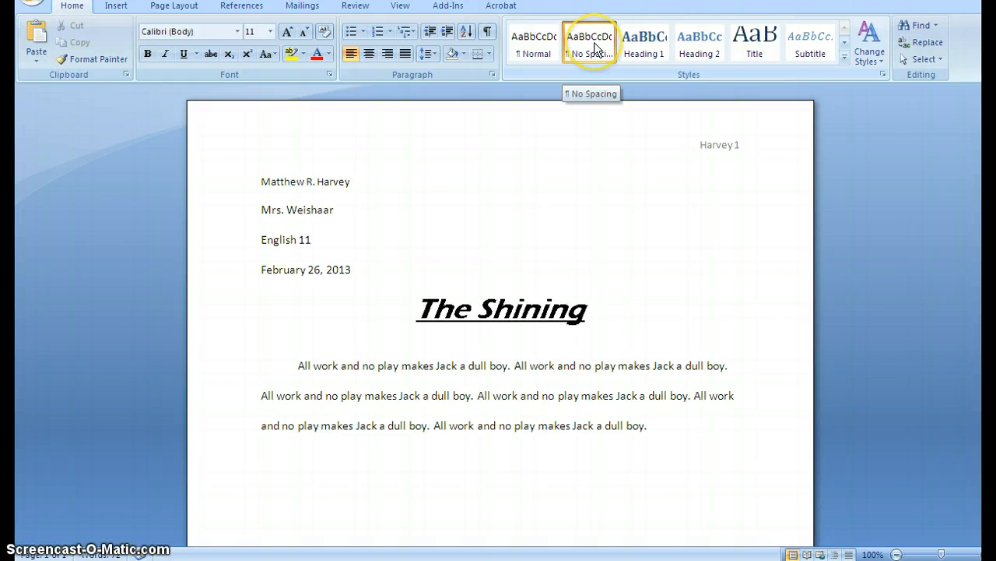
pyautogui.click(535, 45)
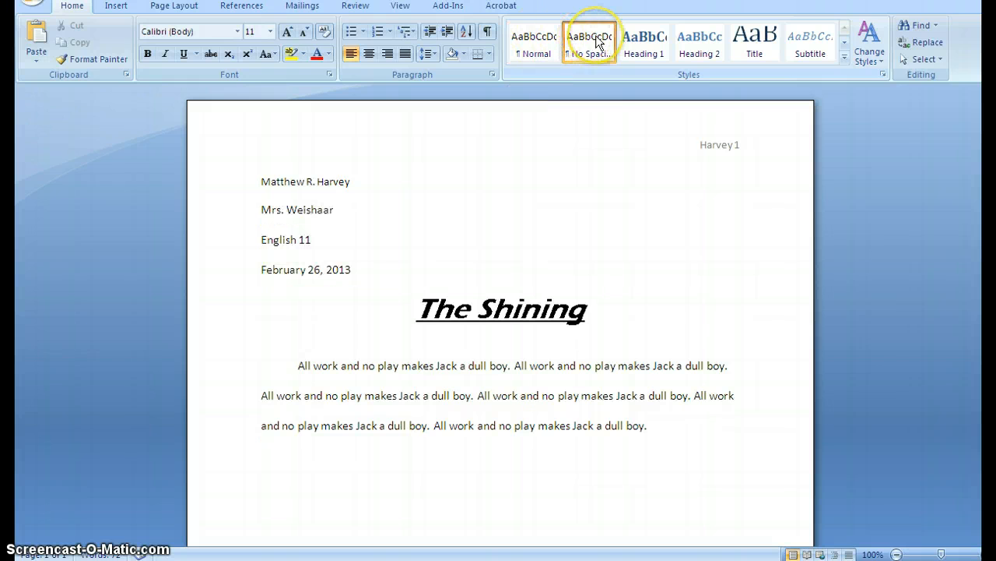
pyautogui.click(239, 31)
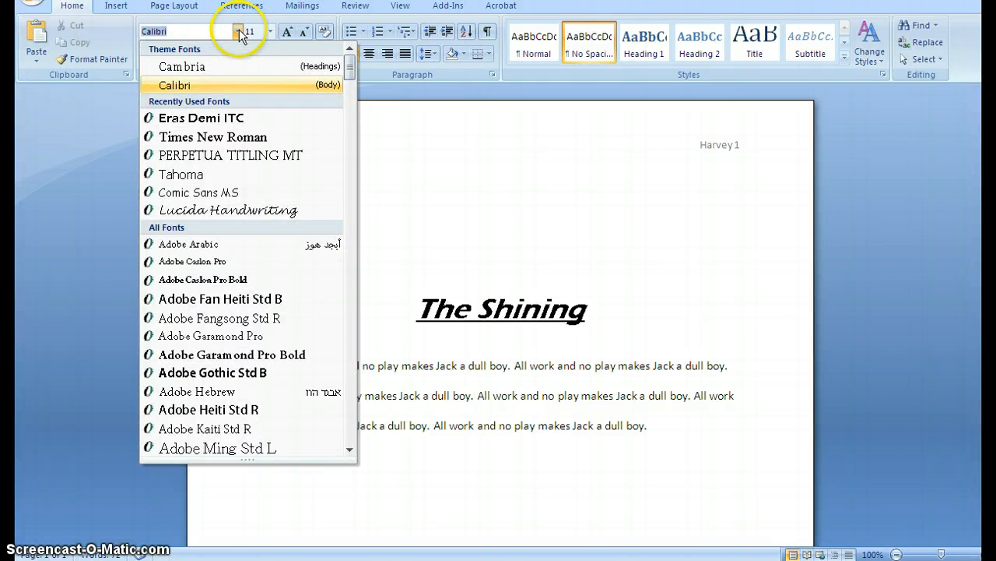
pyautogui.click(239, 29)
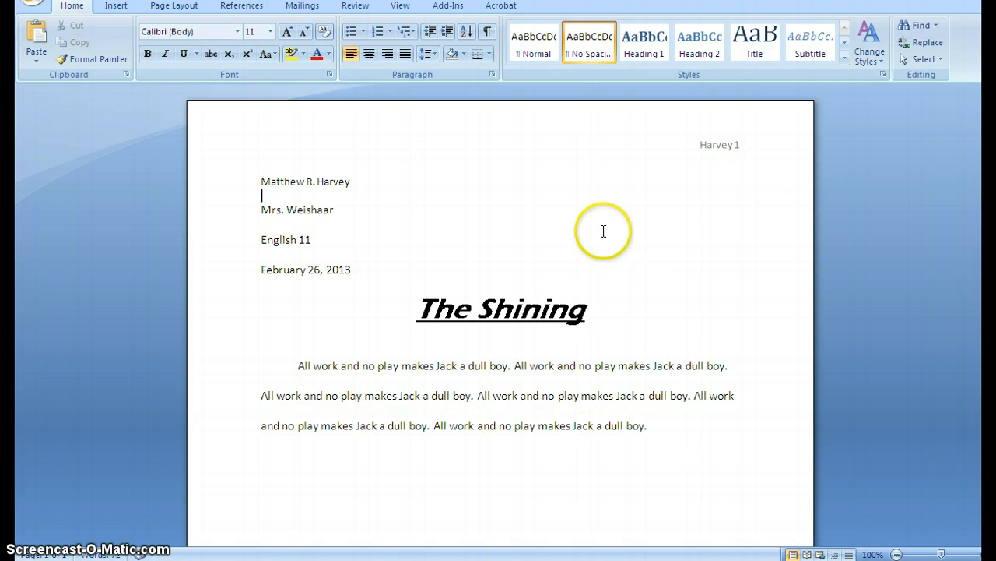
# - Set the font size of the entire document's text to 12
pyautogui.click(920, 61)
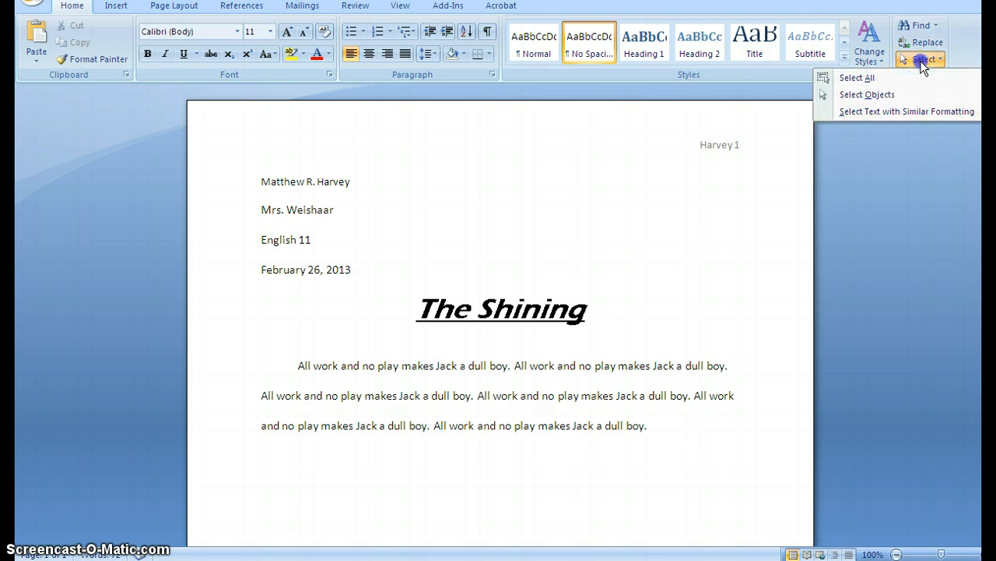
pyautogui.click(849, 138)
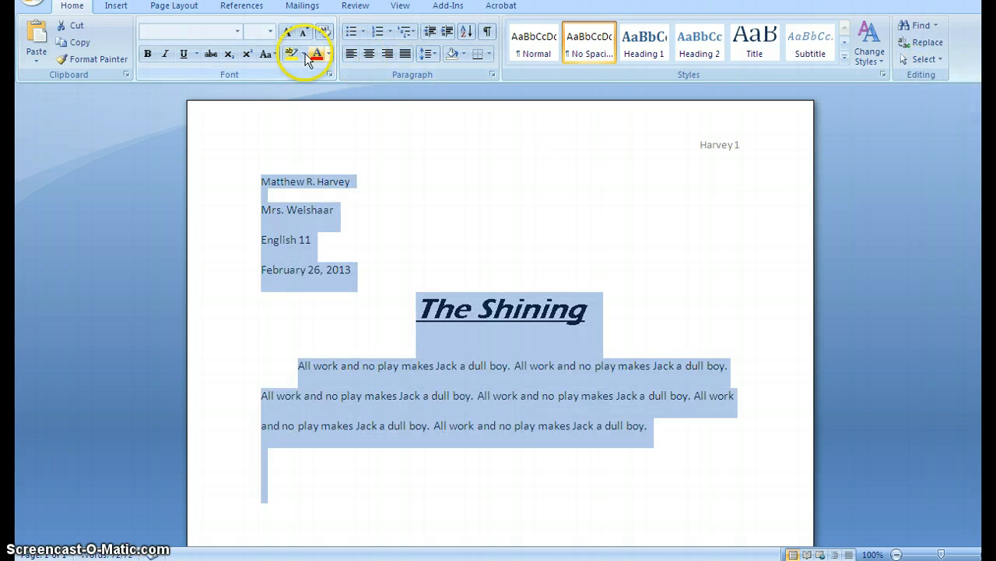
pyautogui.click(269, 32)
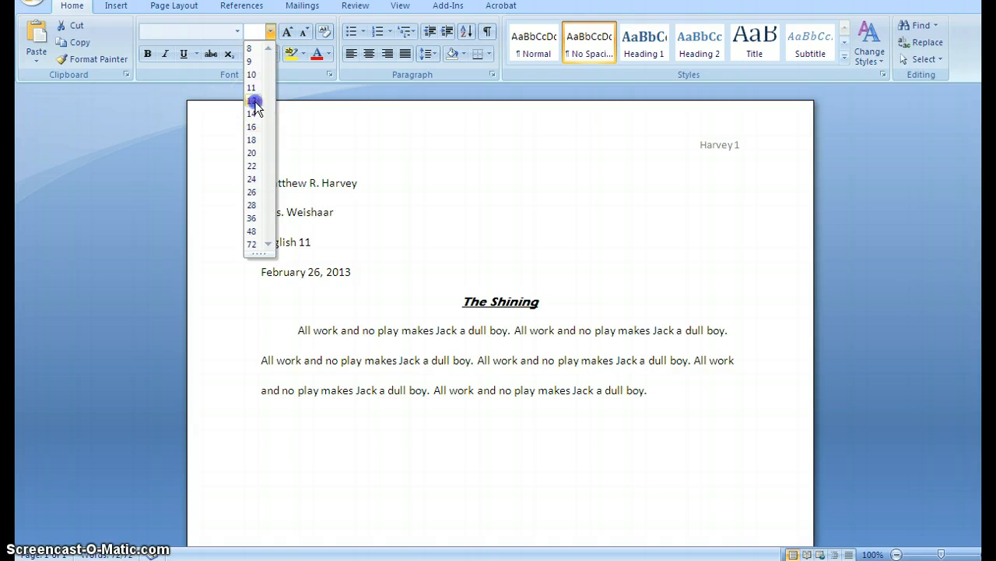
pyautogui.click(254, 101)
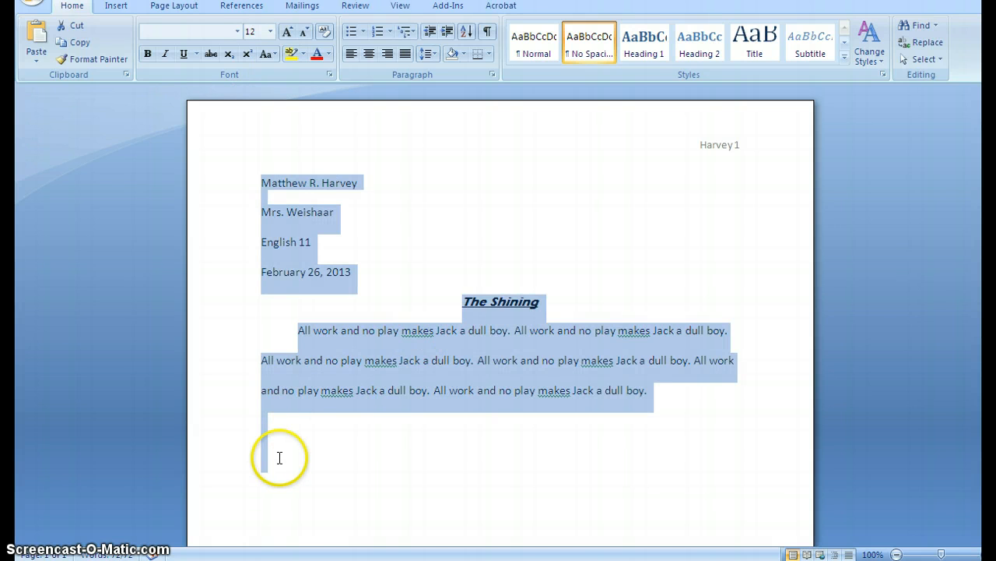
pyautogui.click(668, 387)
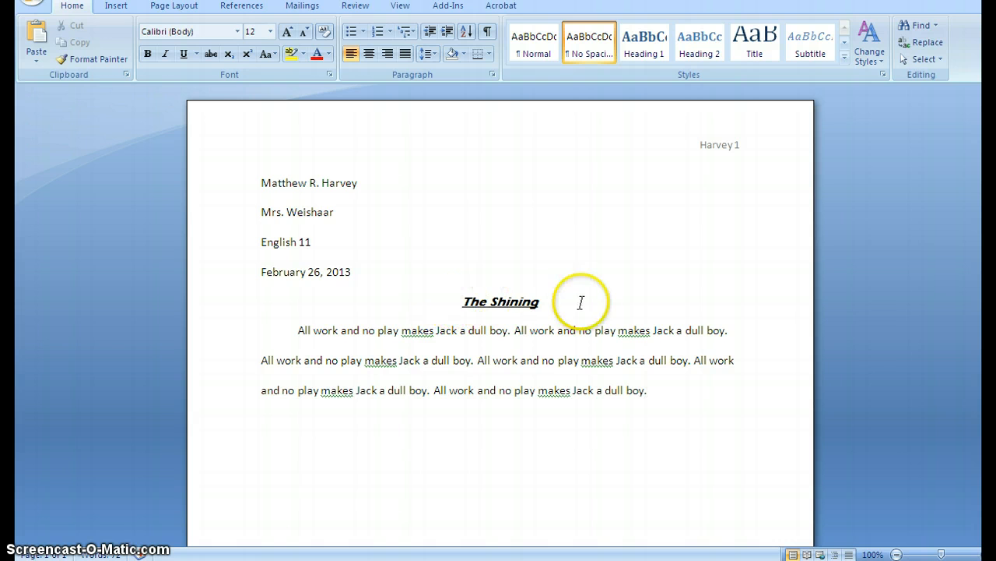
# - Remove the bold, italic and underline formatting from the title "The Shining"
pyautogui.moveTo(461, 300); pyautogui.dragTo(539, 301)
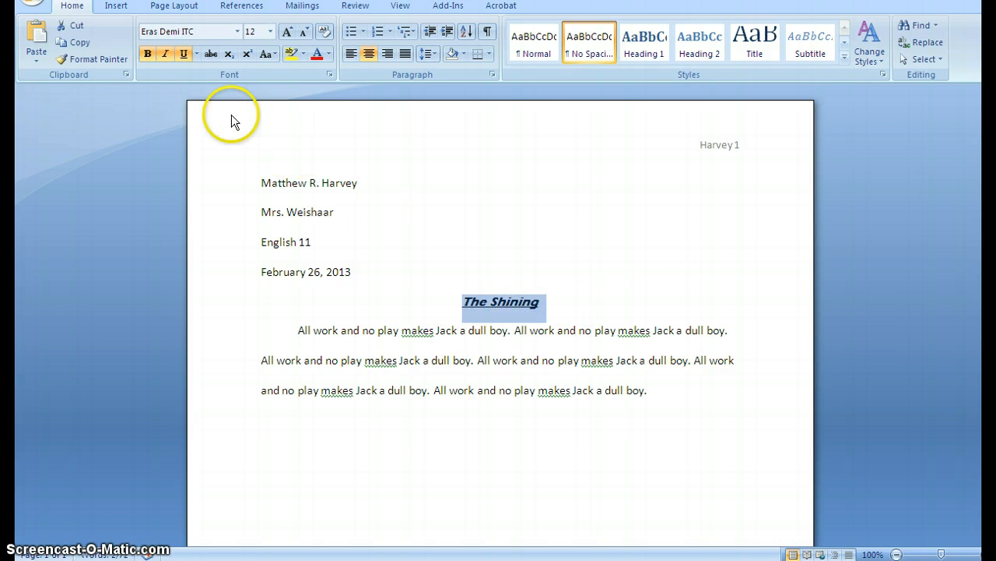
pyautogui.click(147, 54)
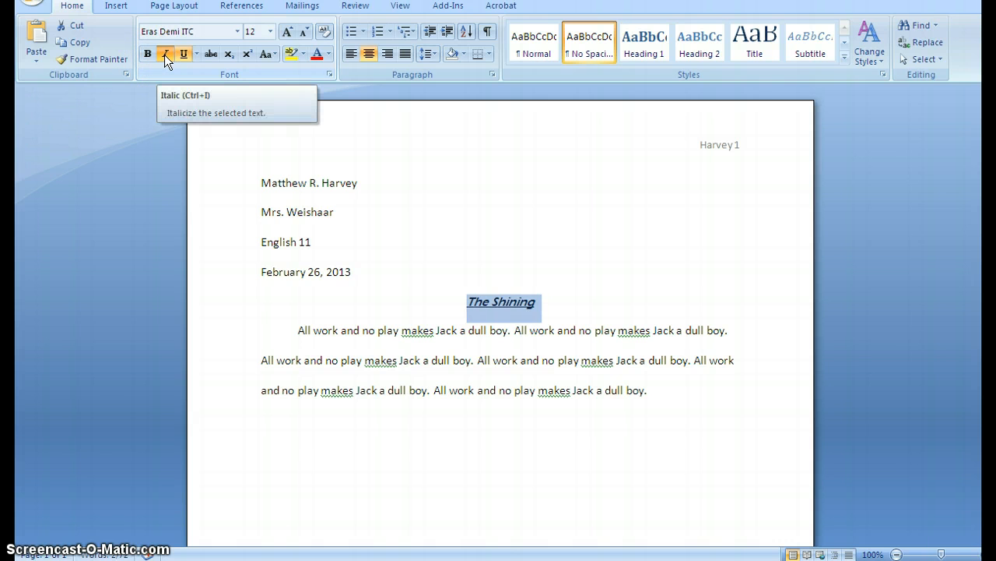
pyautogui.click(164, 55)
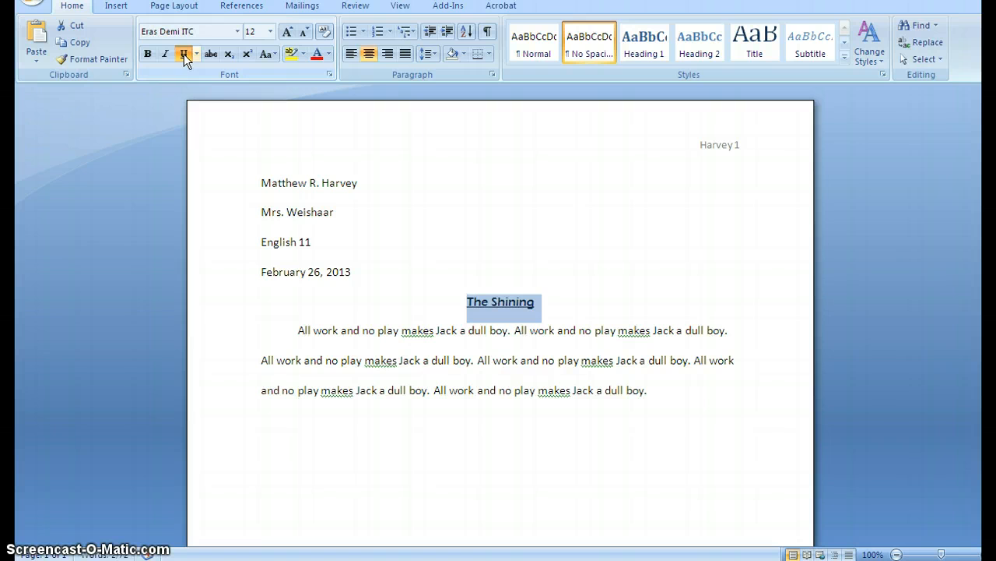
pyautogui.click(183, 54)
pyautogui.click(572, 359)
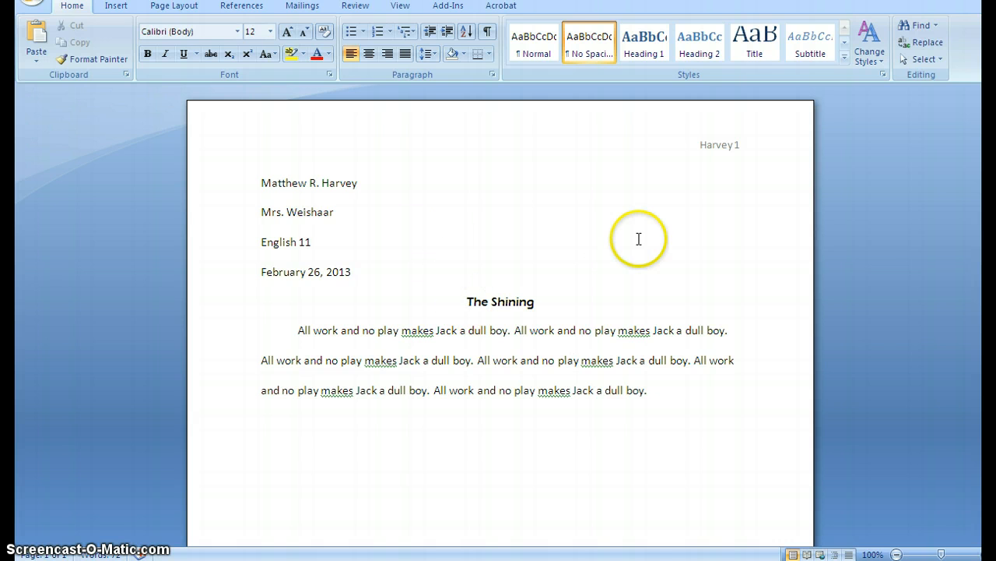
# - Change the font of the entire document's text to Calibri (Body)
pyautogui.click(921, 60)
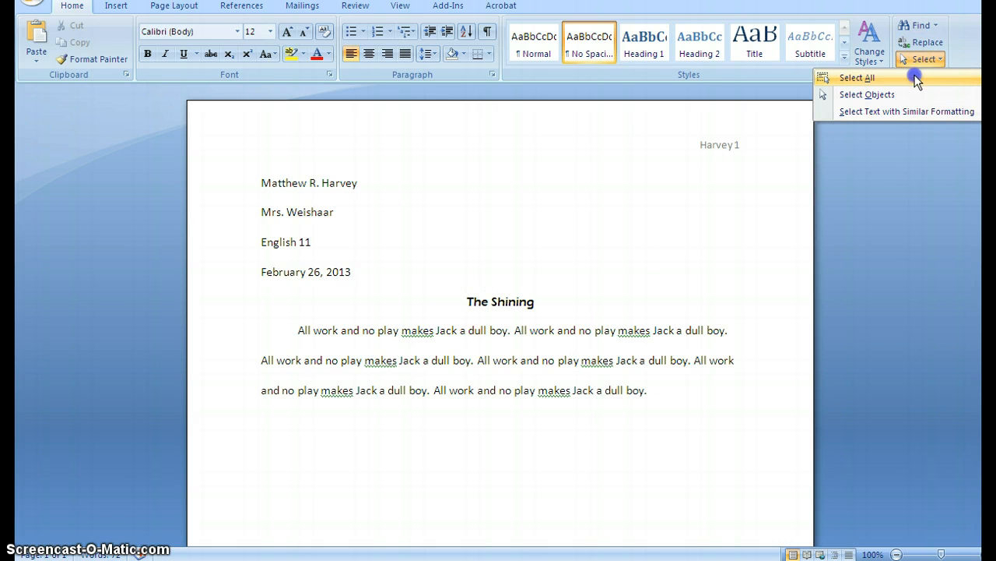
pyautogui.click(852, 78)
pyautogui.click(238, 31)
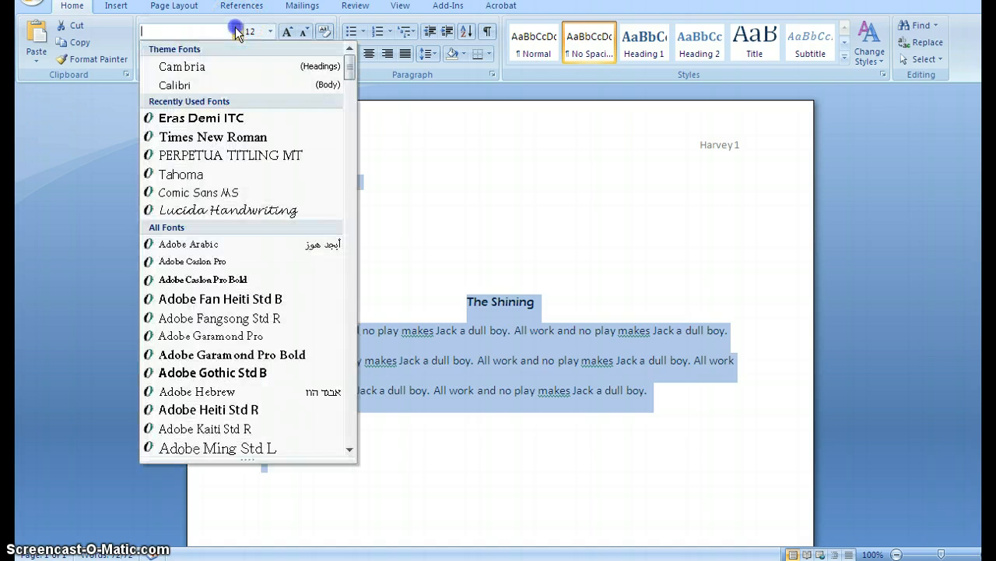
pyautogui.click(222, 83)
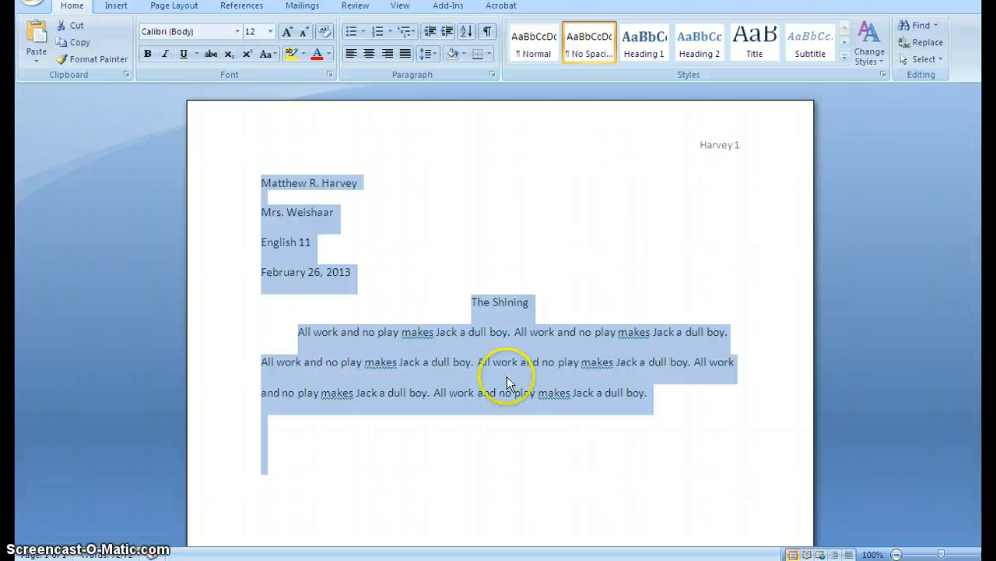
# - Set the line spacing of the entire document's text to 2.0 and delete the blank line below the author's name
pyautogui.click(527, 376)
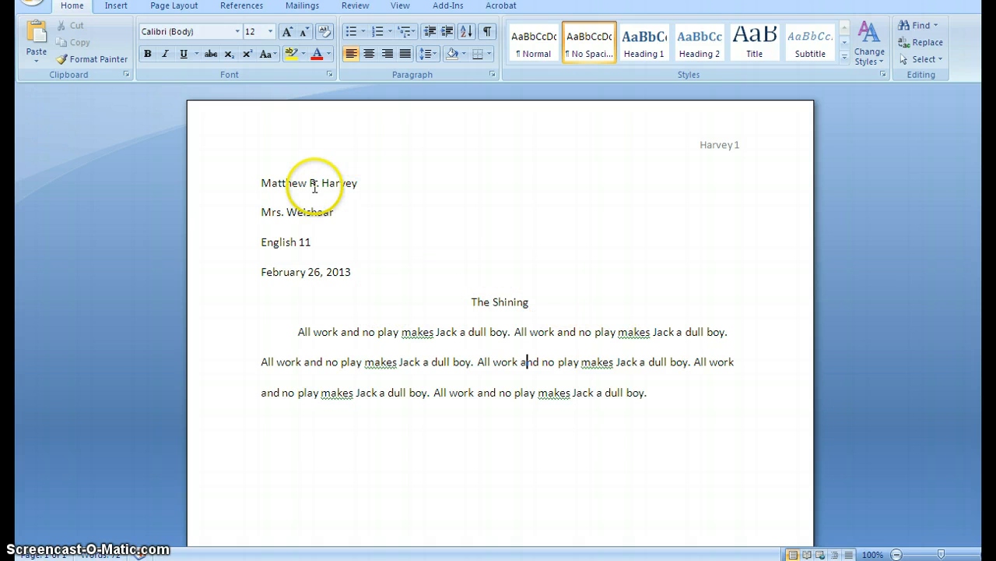
pyautogui.click(923, 66)
pyautogui.click(905, 79)
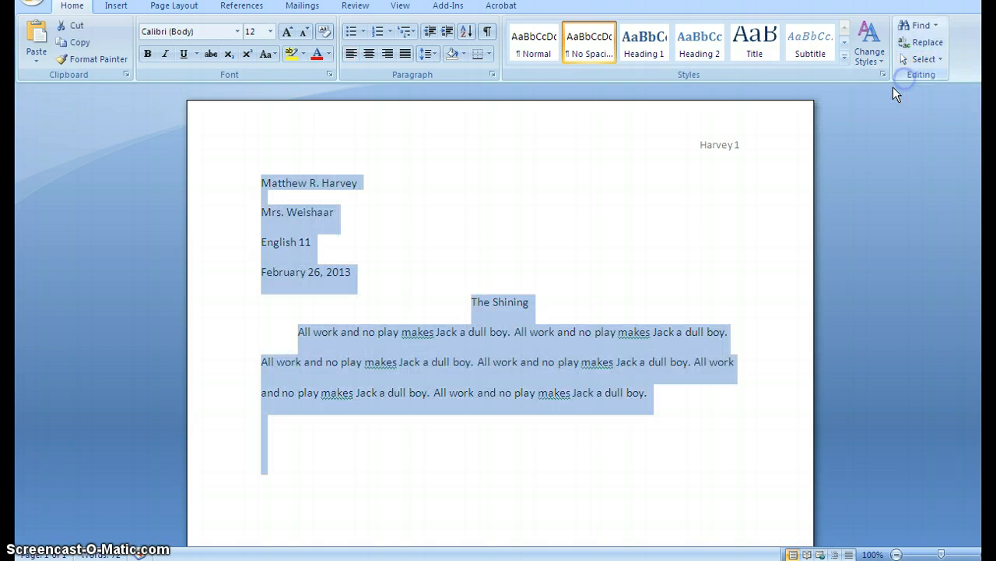
pyautogui.click(434, 52)
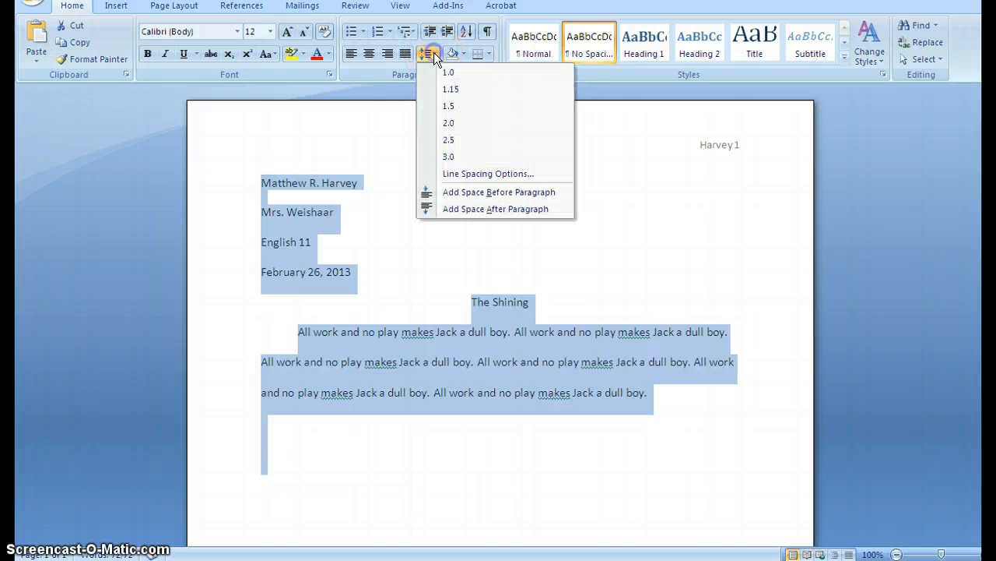
pyautogui.click(438, 123)
pyautogui.click(294, 216)
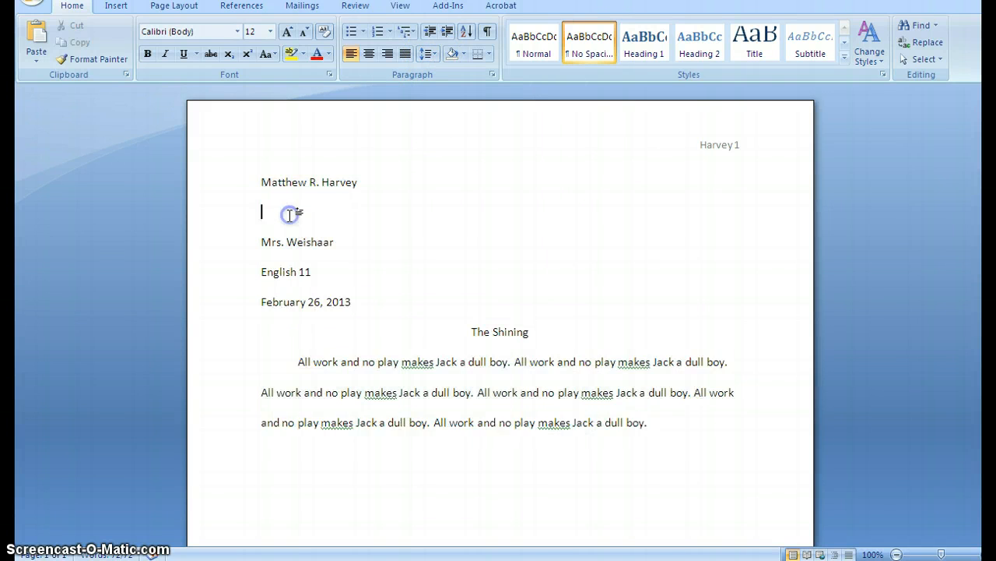
pyautogui.press('BackSpace')
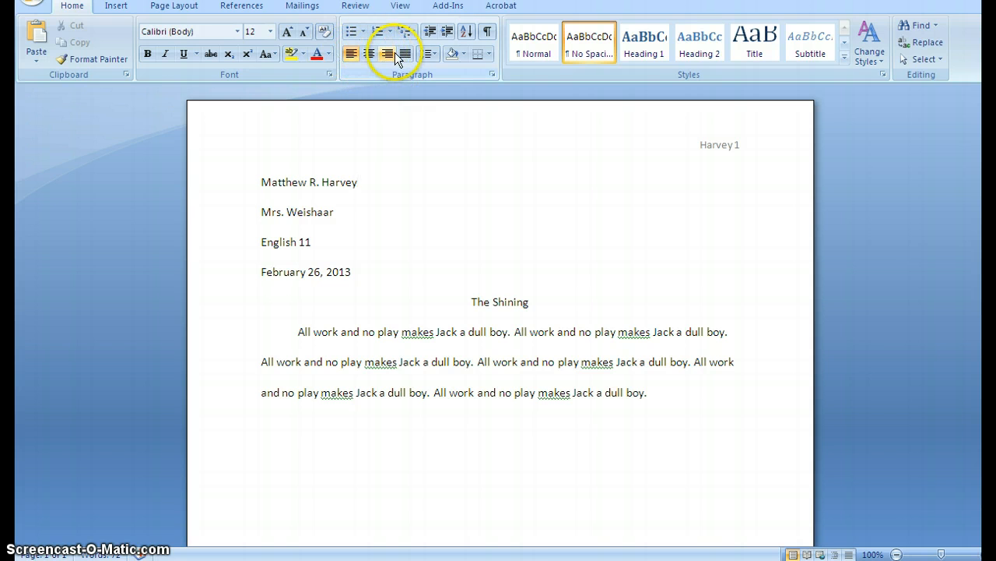
# - Left-align the author's name line and display the ruler around the page
pyautogui.click(352, 58)
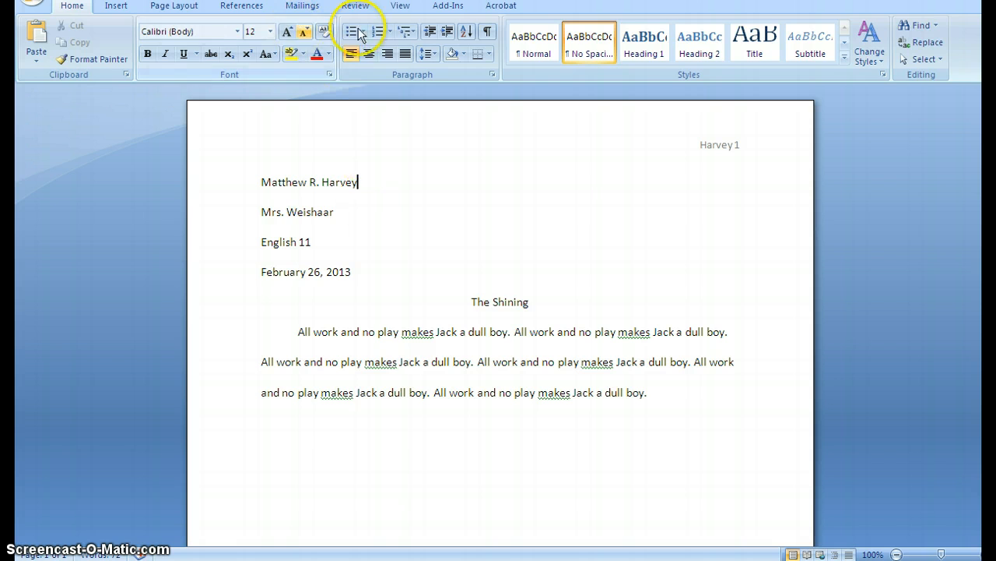
pyautogui.click(399, 11)
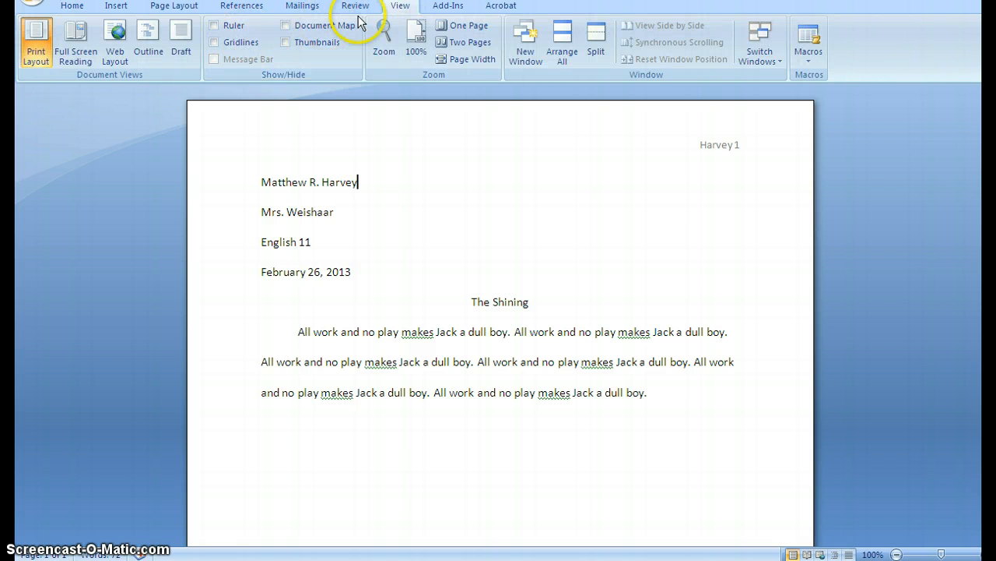
pyautogui.click(214, 25)
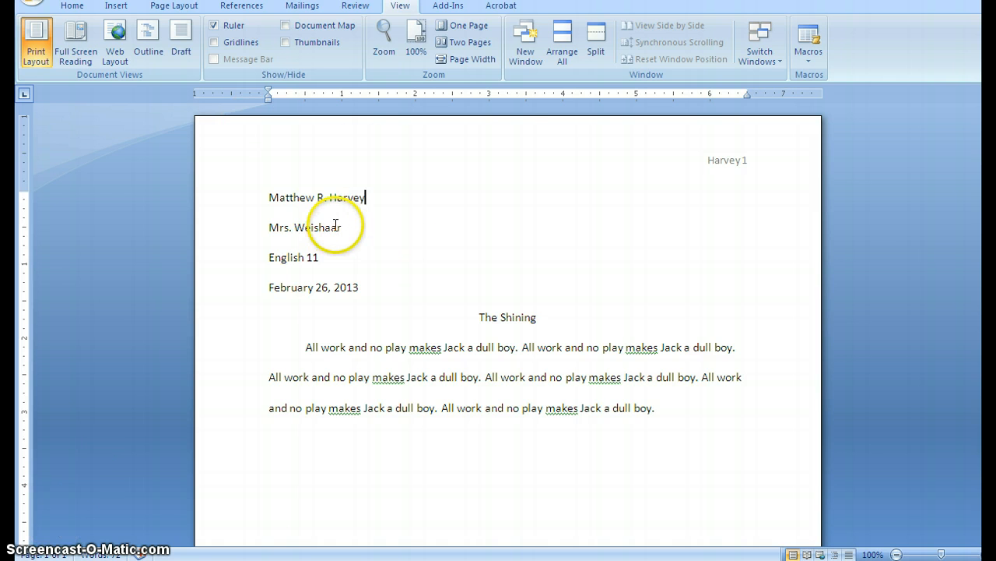
pyautogui.moveTo(269, 198); pyautogui.dragTo(361, 216)
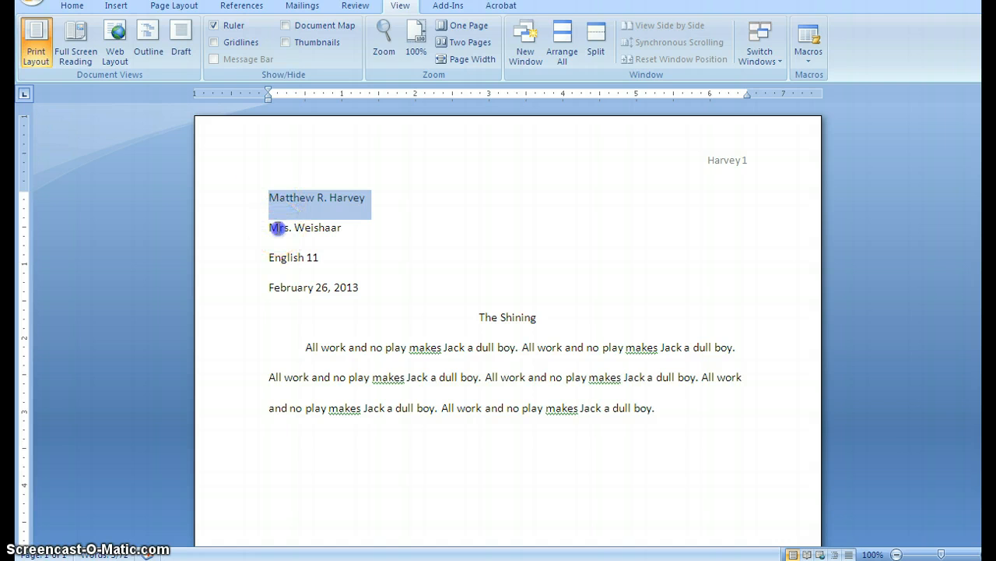
pyautogui.click(278, 227)
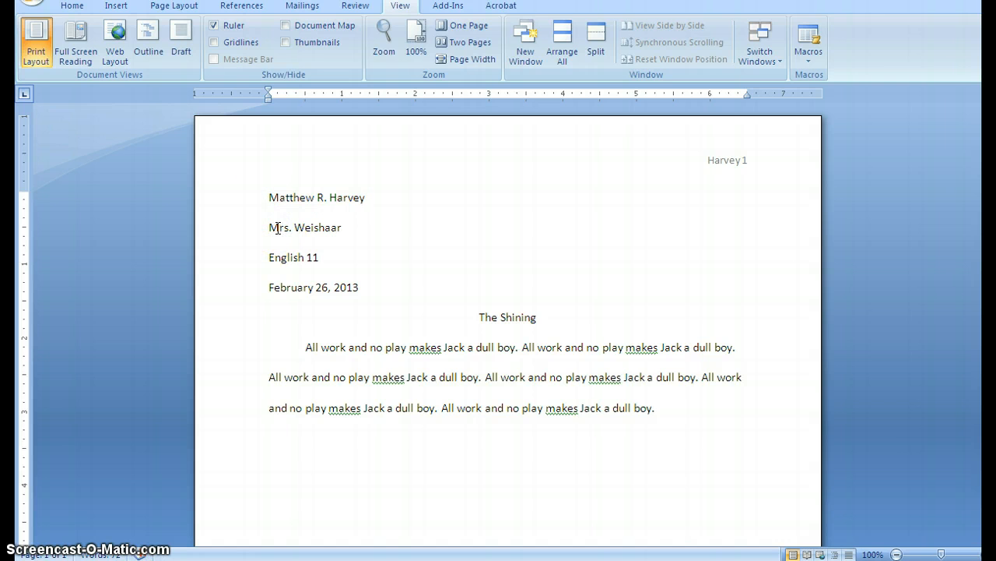
pyautogui.click(293, 259)
pyautogui.moveTo(268, 290); pyautogui.dragTo(358, 294)
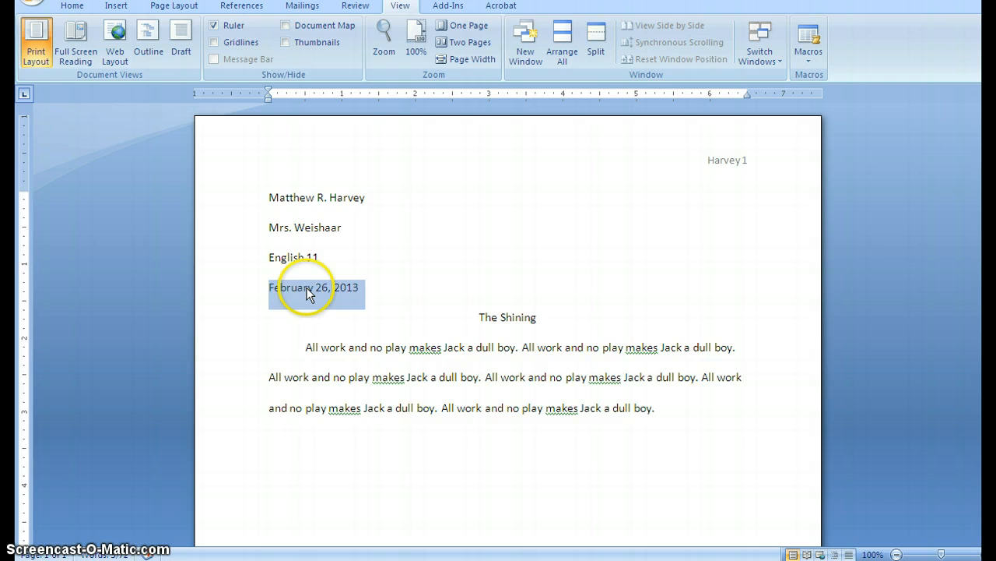
pyautogui.click(425, 286)
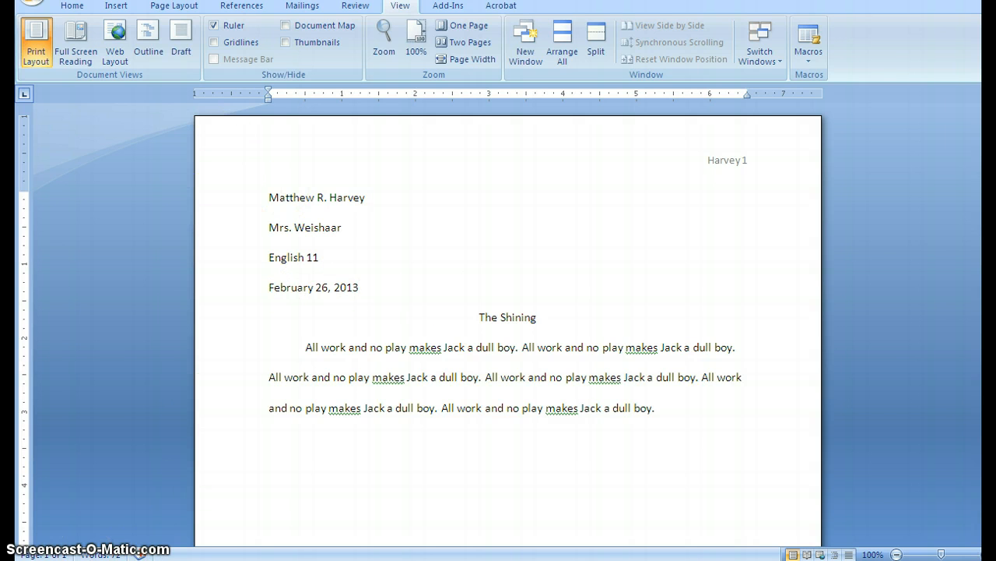